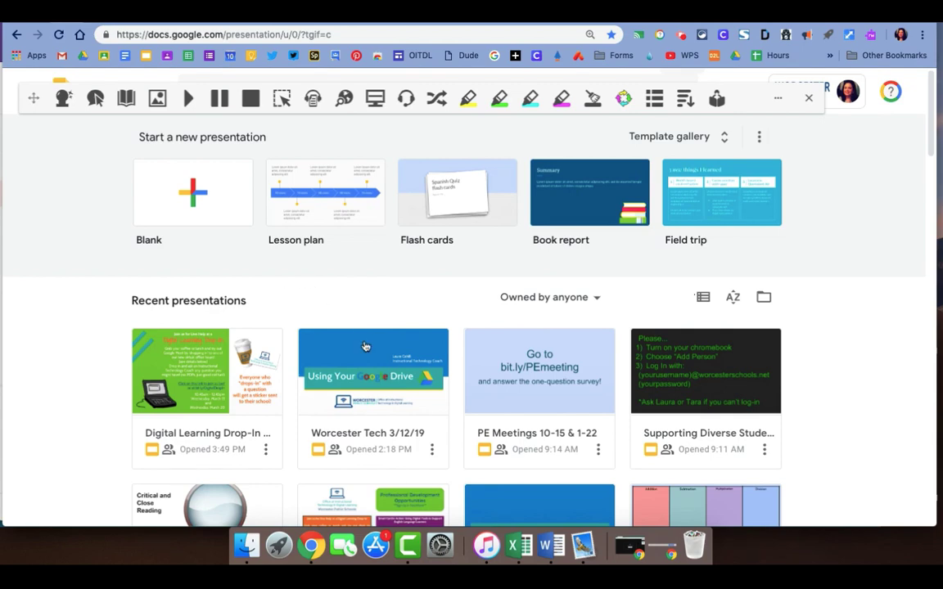
Step: Open the Worcester Tech 3/12/19 presentation and turn on live captions while presenting it
left_click(366, 377)
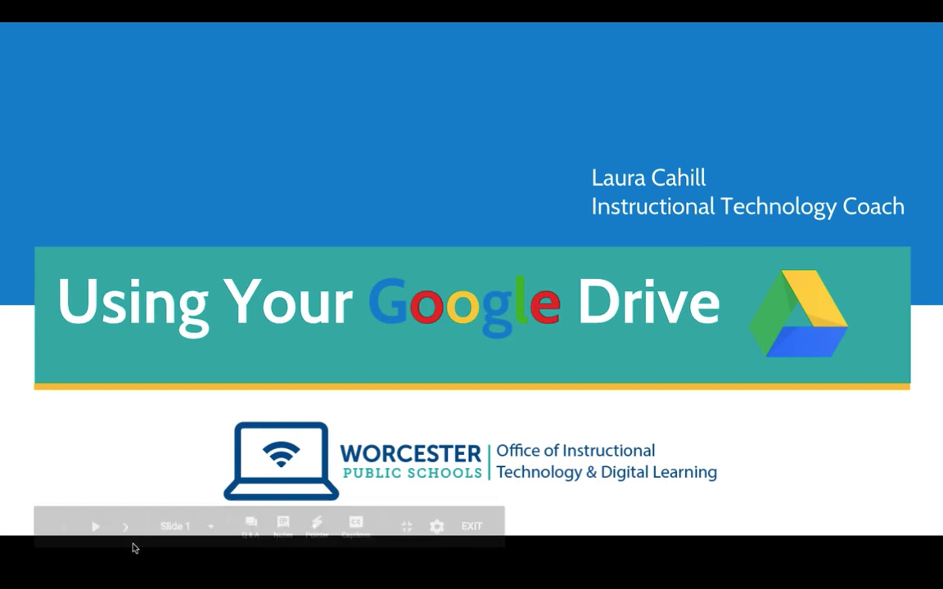
left_click(354, 527)
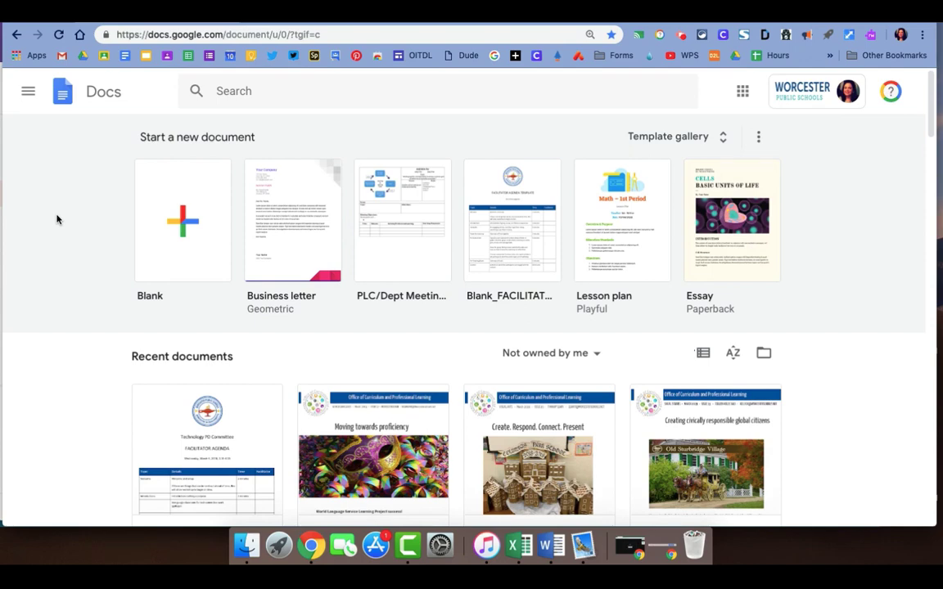
Step: Create a blank Google Docs document and name it Sample Document
left_click(183, 230)
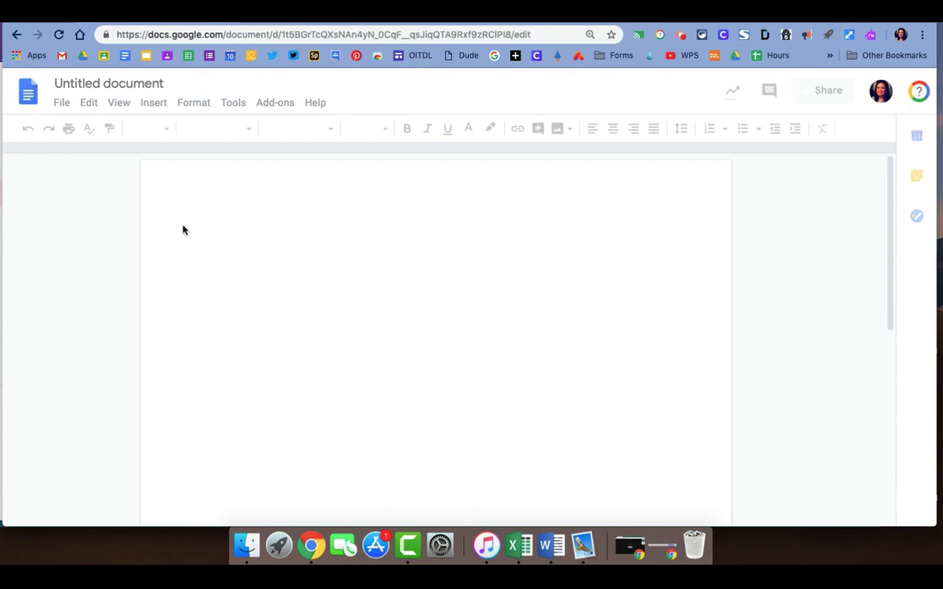
left_click(156, 84)
type("Sa")
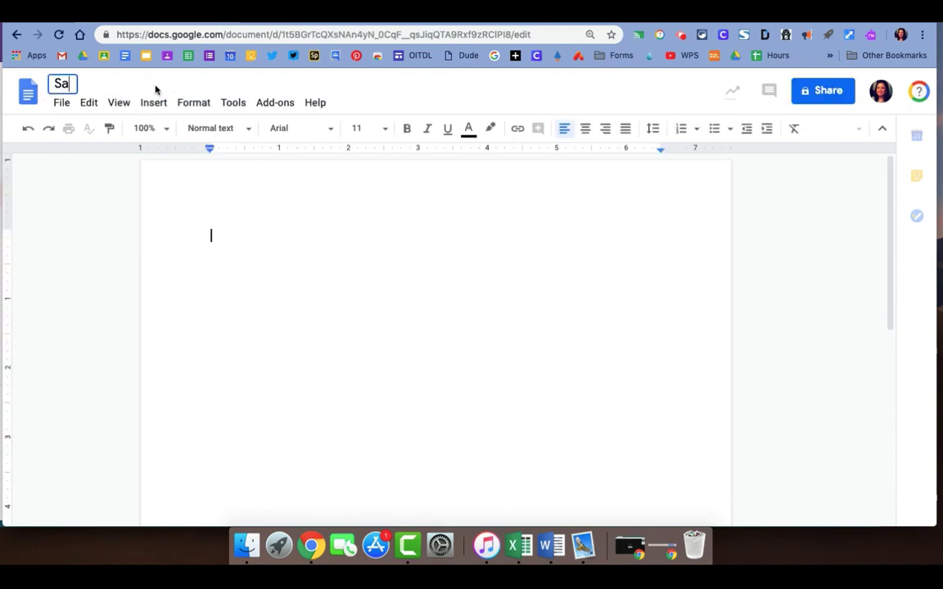
type("mple Document")
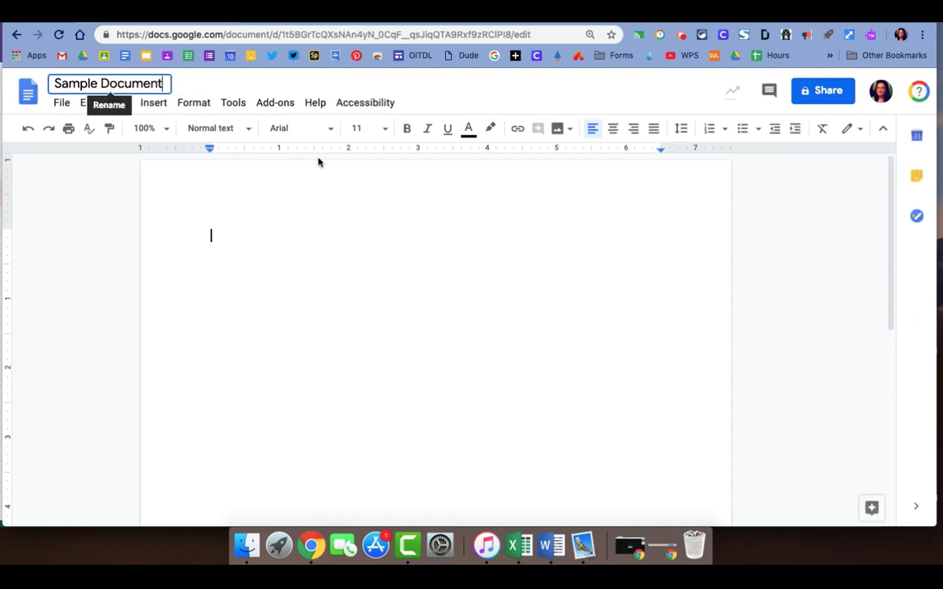
key("Return")
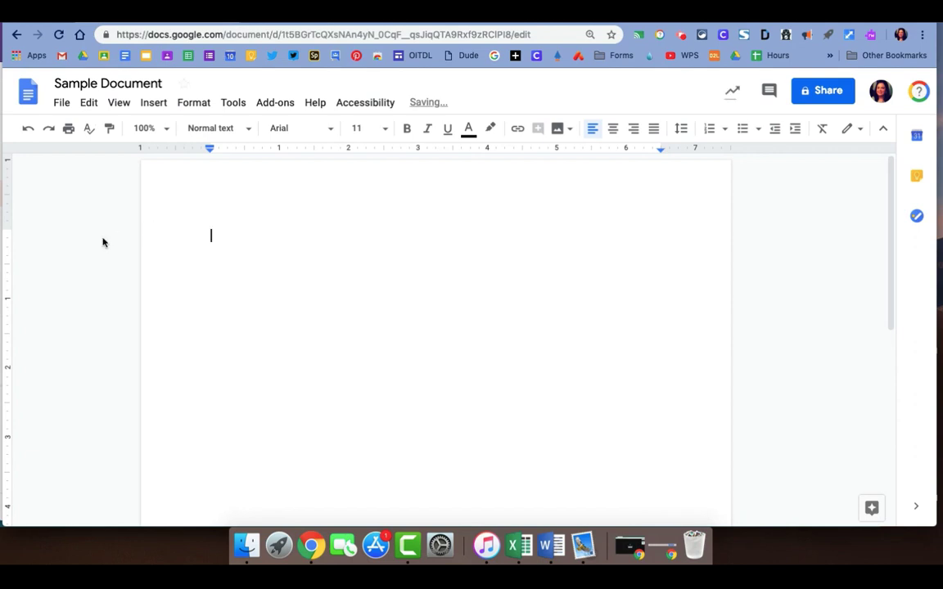
Step: Dictate a short paragraph into the document with voice typing about how students could record lectures and group work, and stop recording
left_click(237, 106)
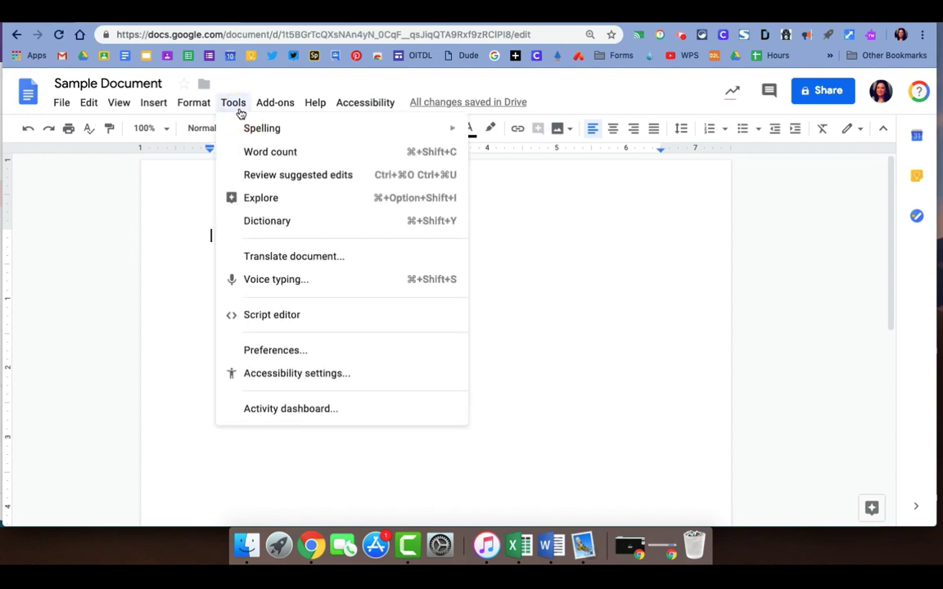
left_click(273, 283)
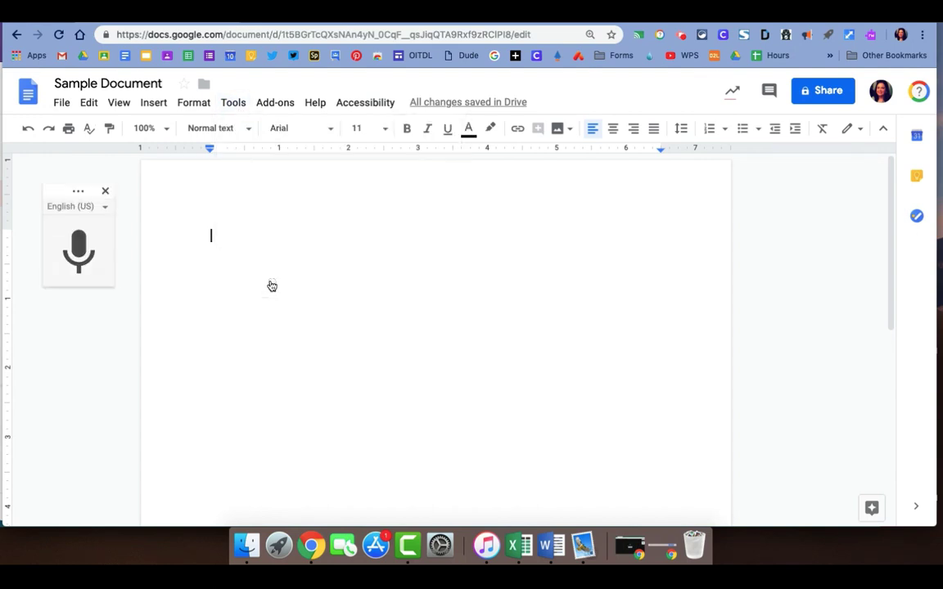
left_click(76, 262)
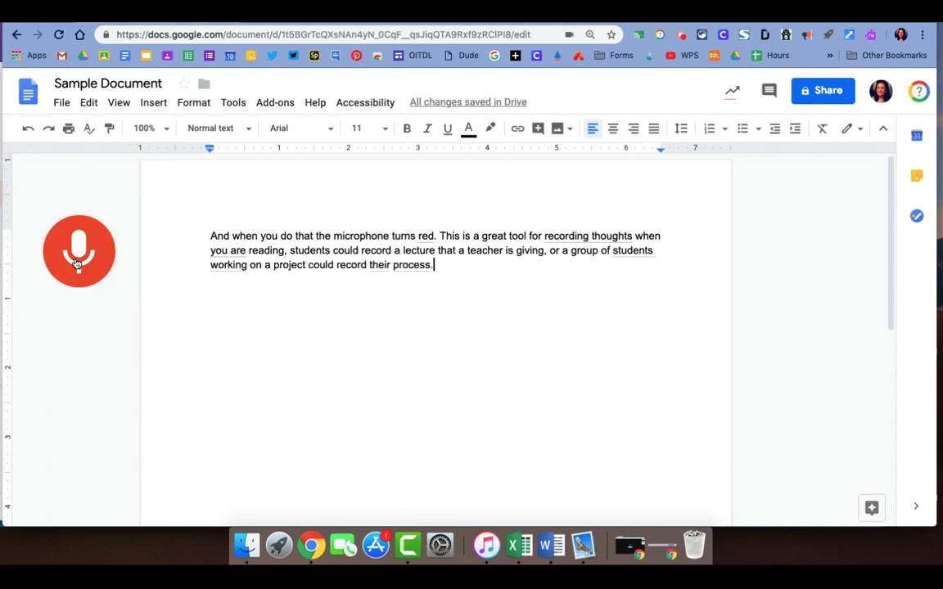
left_click(76, 264)
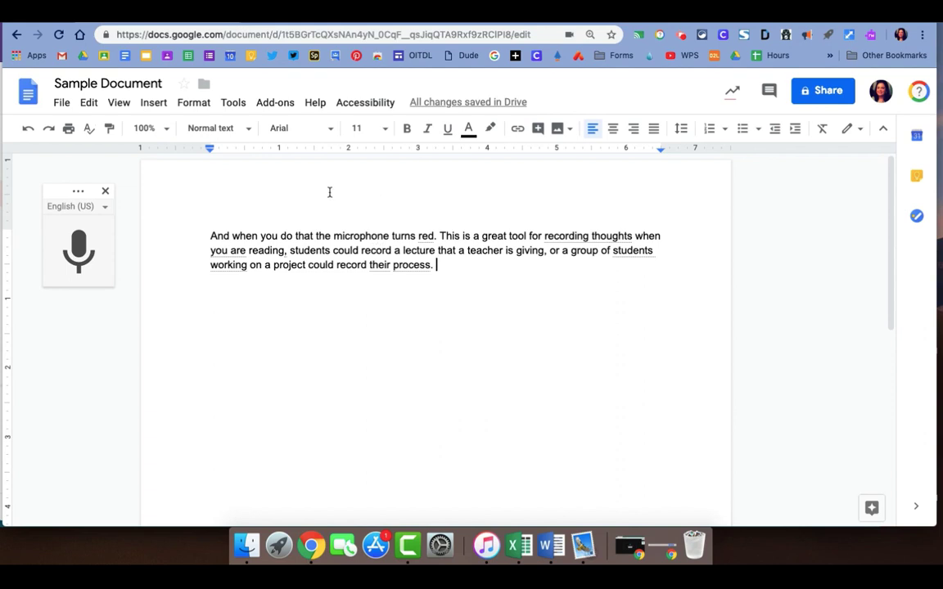
Step: Set up a translated copy of Sample Document with Danish as the language
left_click(237, 105)
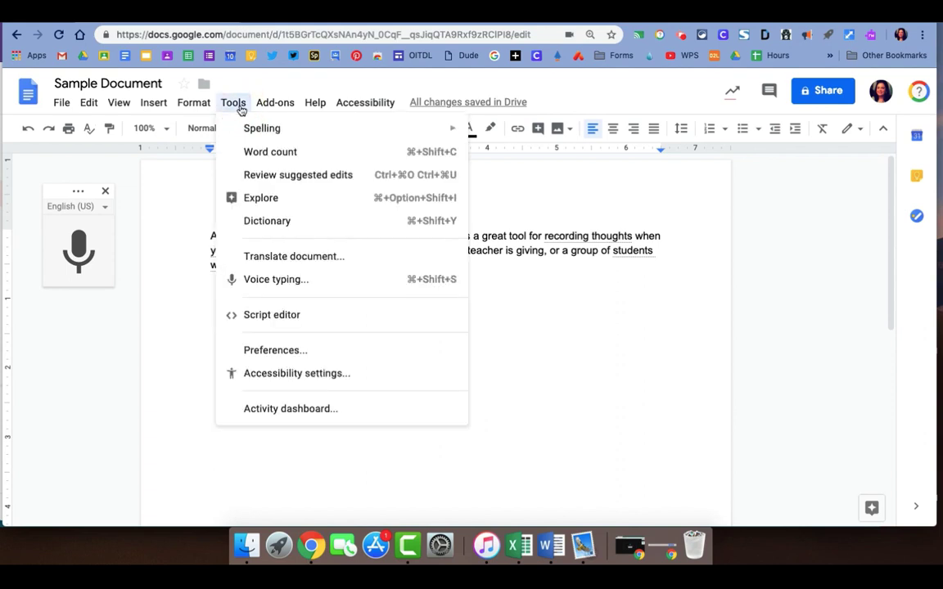
left_click(281, 263)
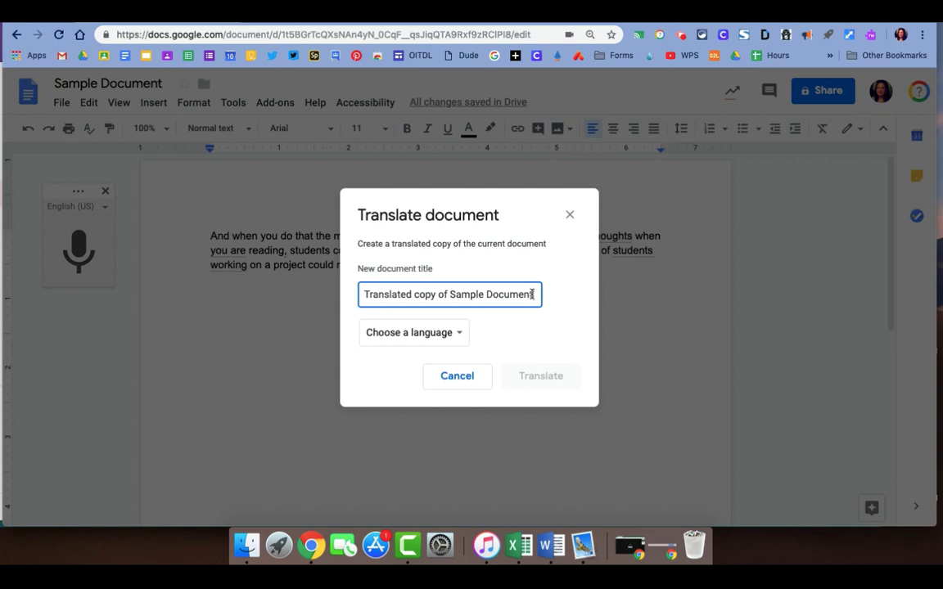
left_click(463, 338)
scroll(440, 421, "down", 3)
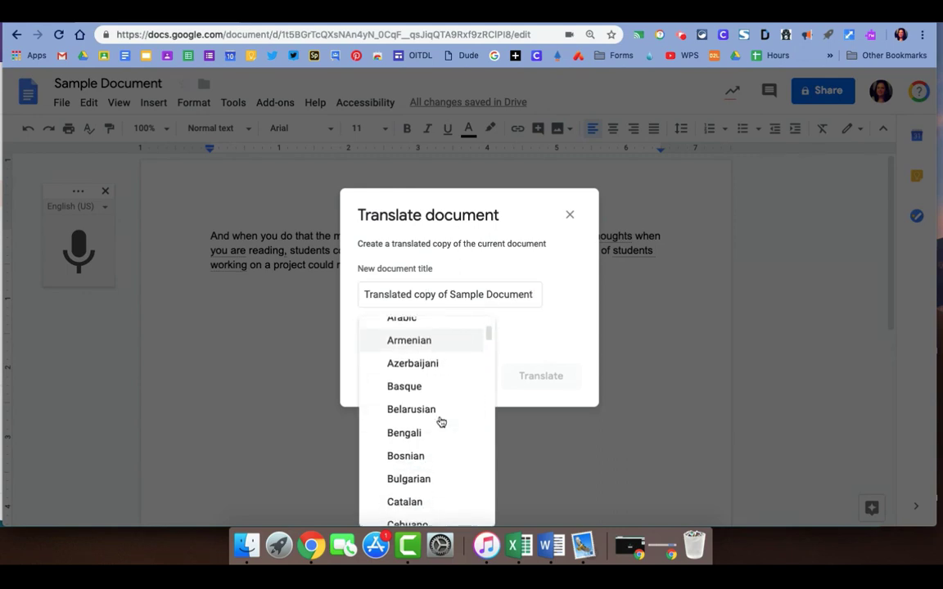
scroll(440, 422, "down", 5)
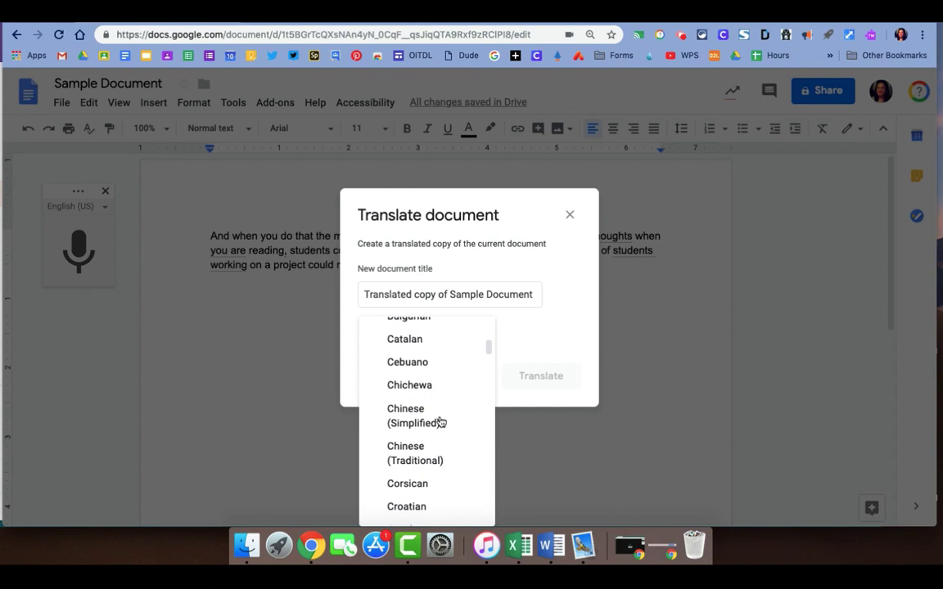
scroll(440, 420, "down", 3)
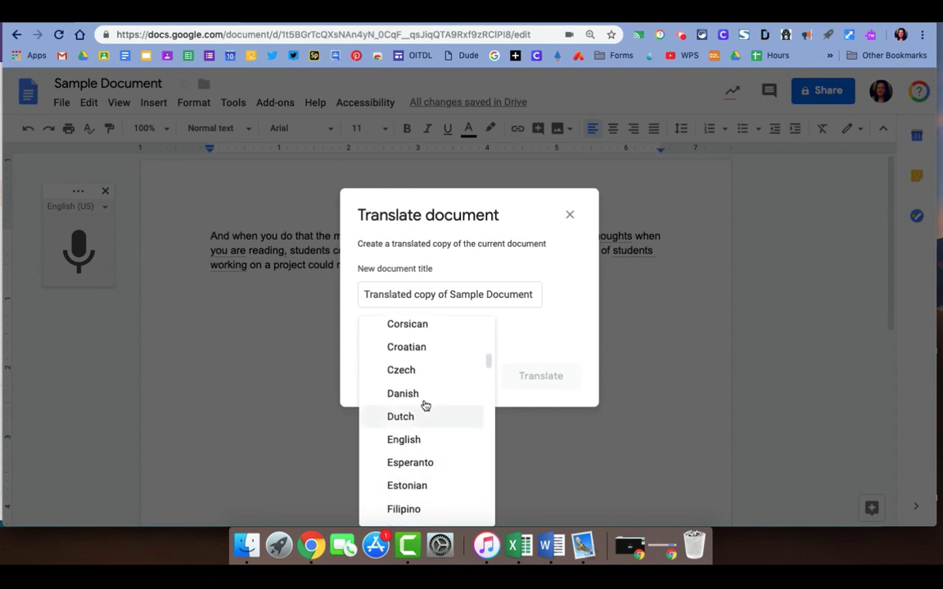
left_click(418, 395)
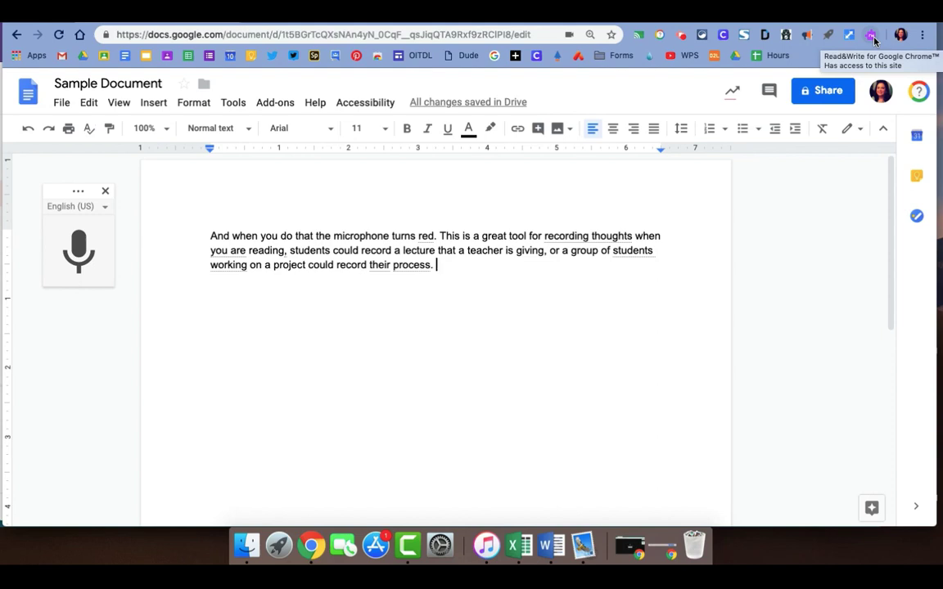
Step: Show the Read&Write for Google Chrome toolbar in the document and go to its Texthelp product page
left_click(872, 36)
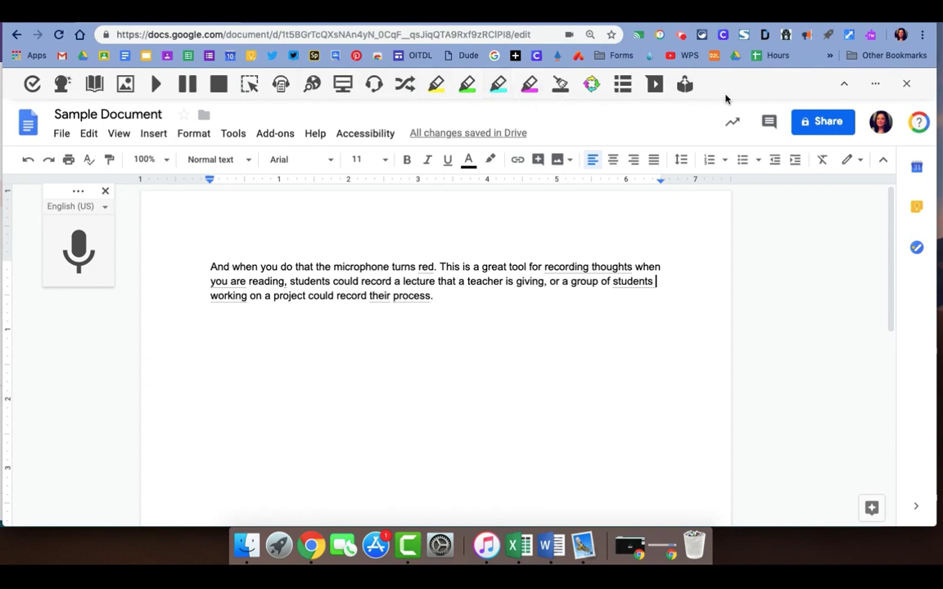
left_click(874, 85)
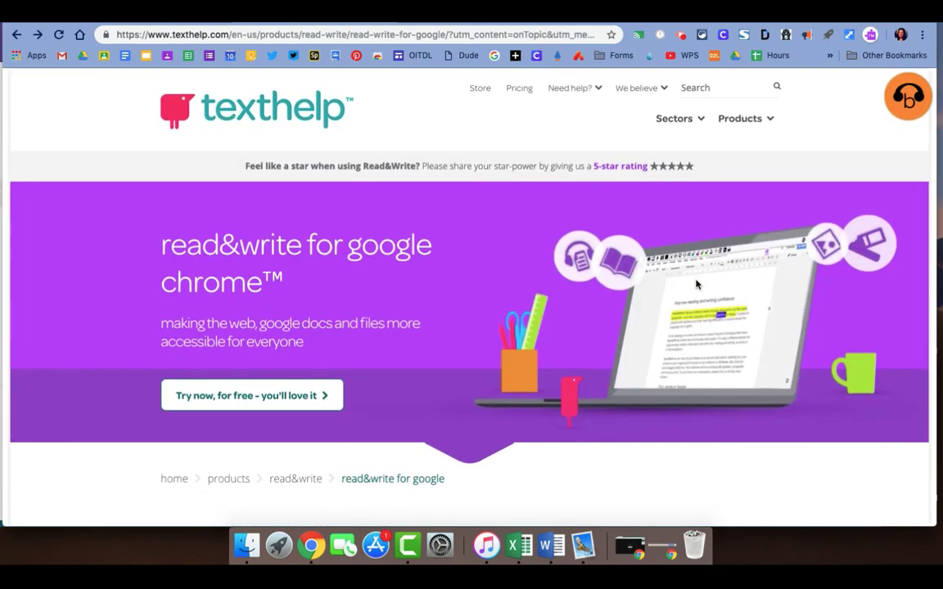
Step: Follow the Read&Write upgrade information to the free premium teacher subscription page and review how to set up a Free Teacher account
scroll(696, 284, "down", 10)
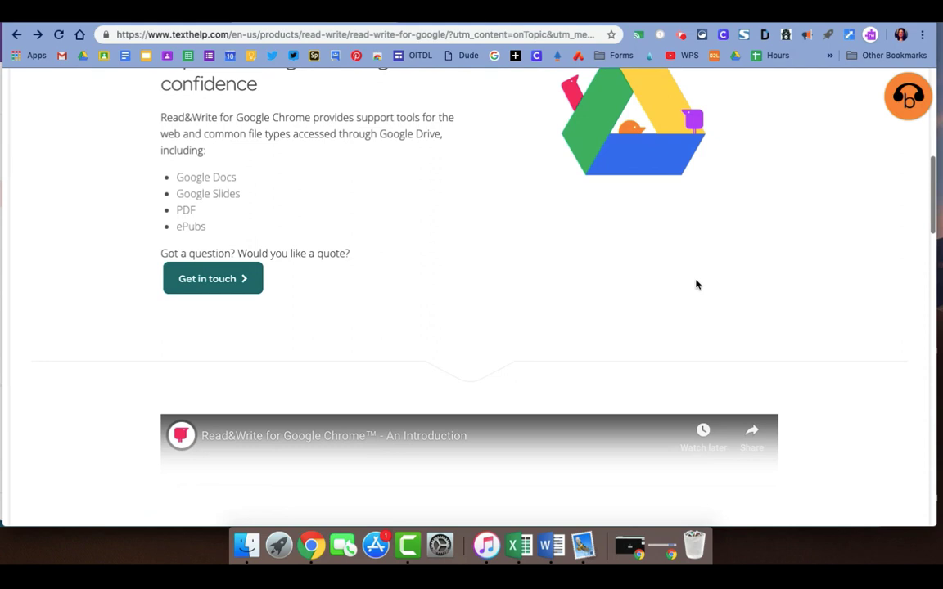
scroll(697, 284, "down", 5)
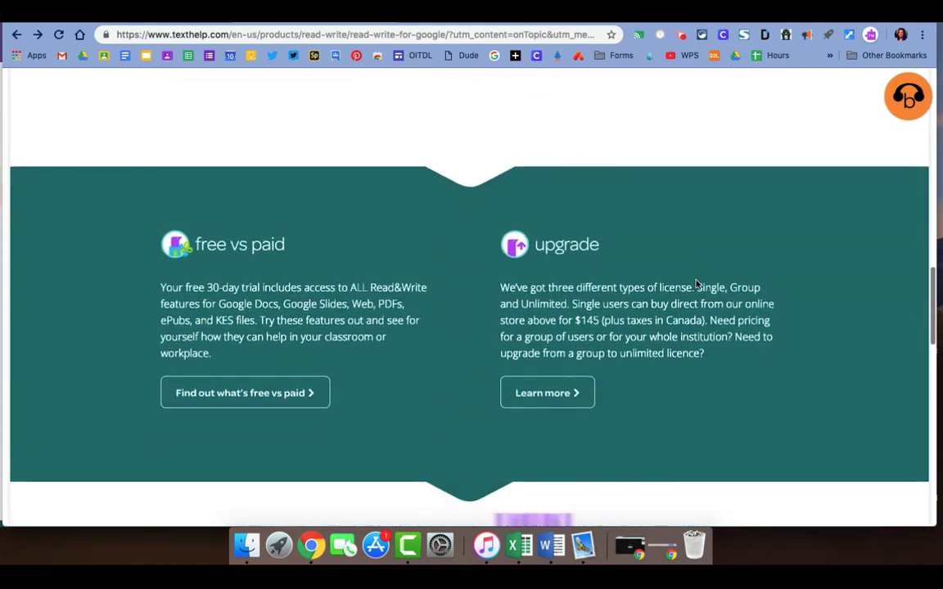
left_click(562, 388)
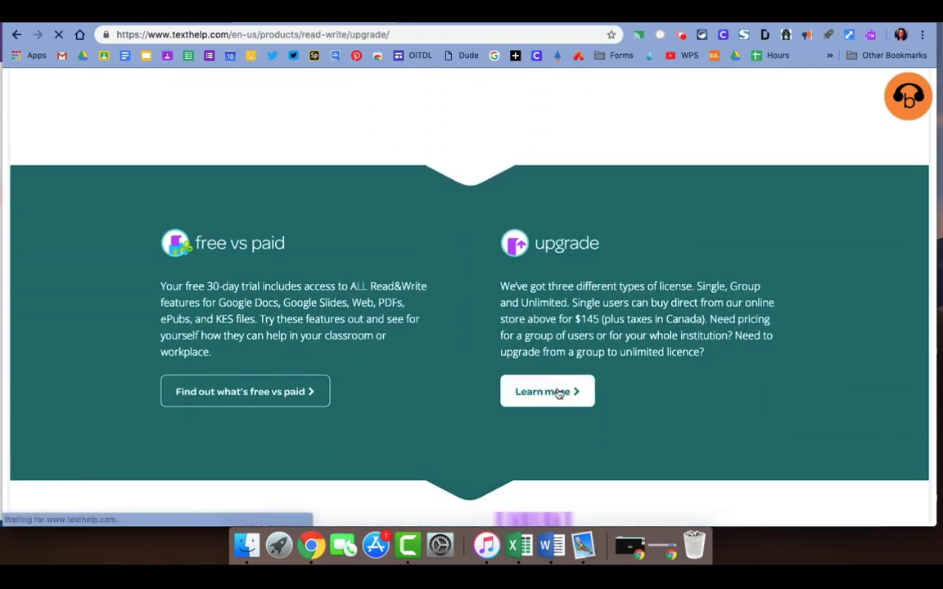
scroll(617, 377, "down", 8)
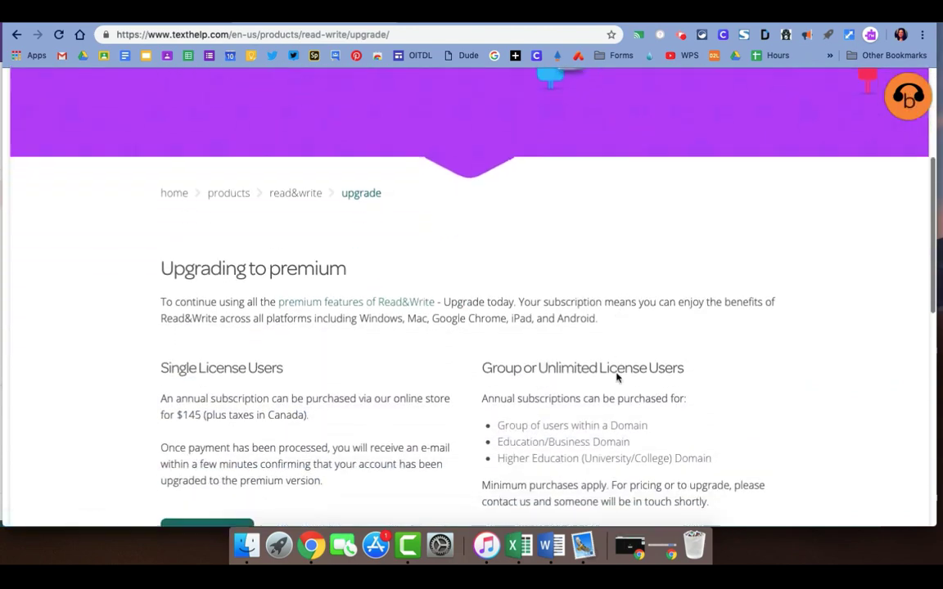
scroll(617, 376, "down", 5)
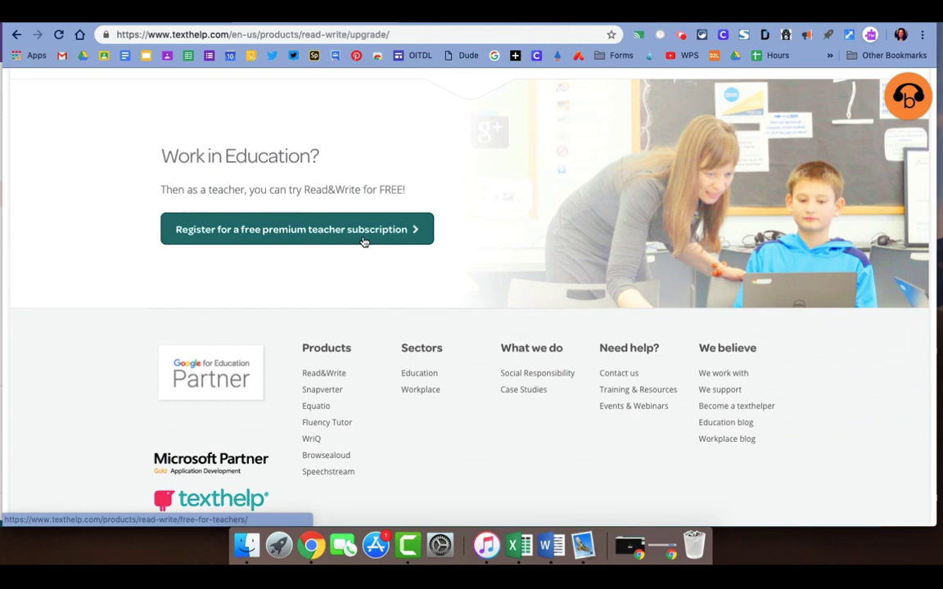
left_click(400, 234)
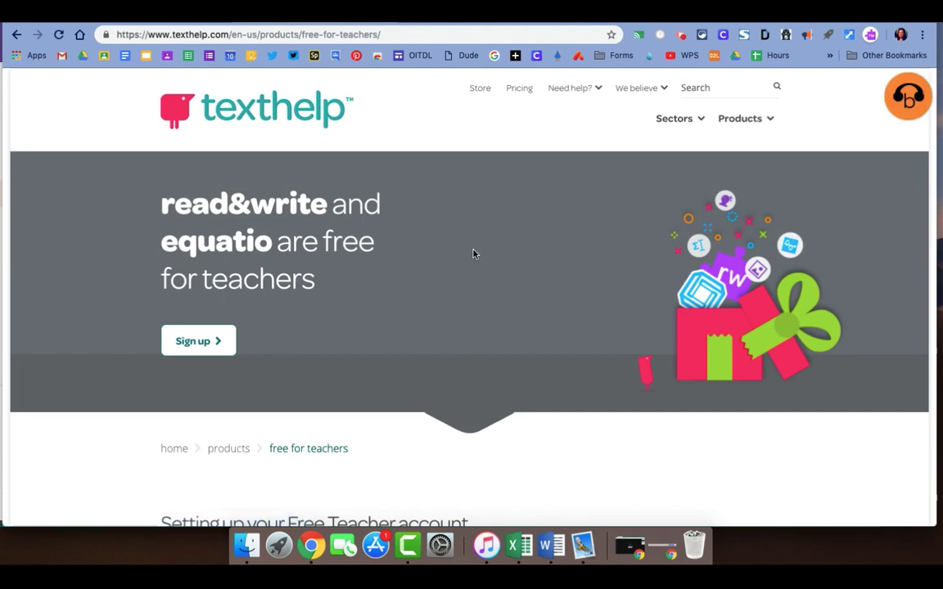
scroll(473, 254, "down", 5)
scroll(473, 254, "down", 5)
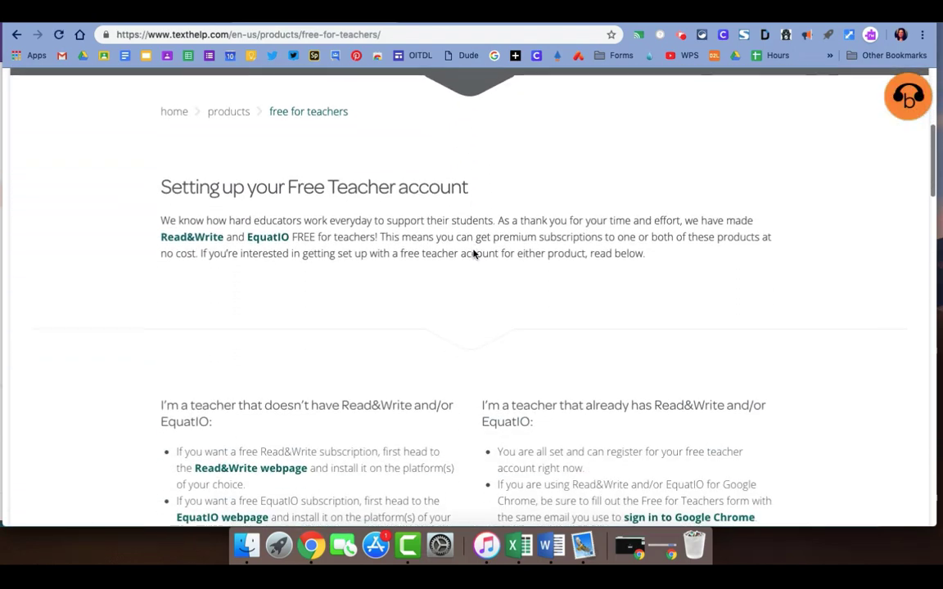
scroll(473, 255, "down", 1)
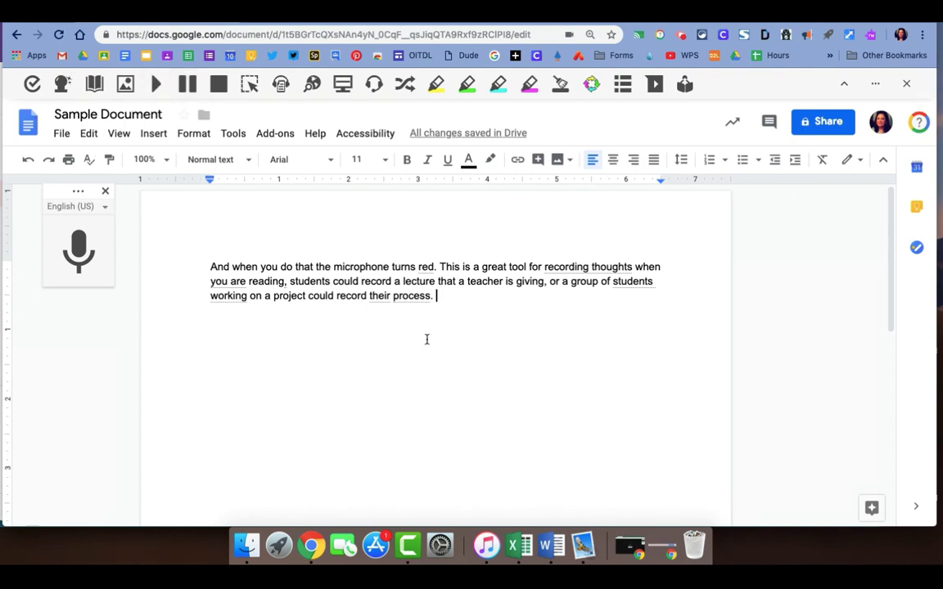
Step: Have Read&Write read the whole dictated paragraph in Sample Document aloud
left_click_drag(207, 262, 456, 302)
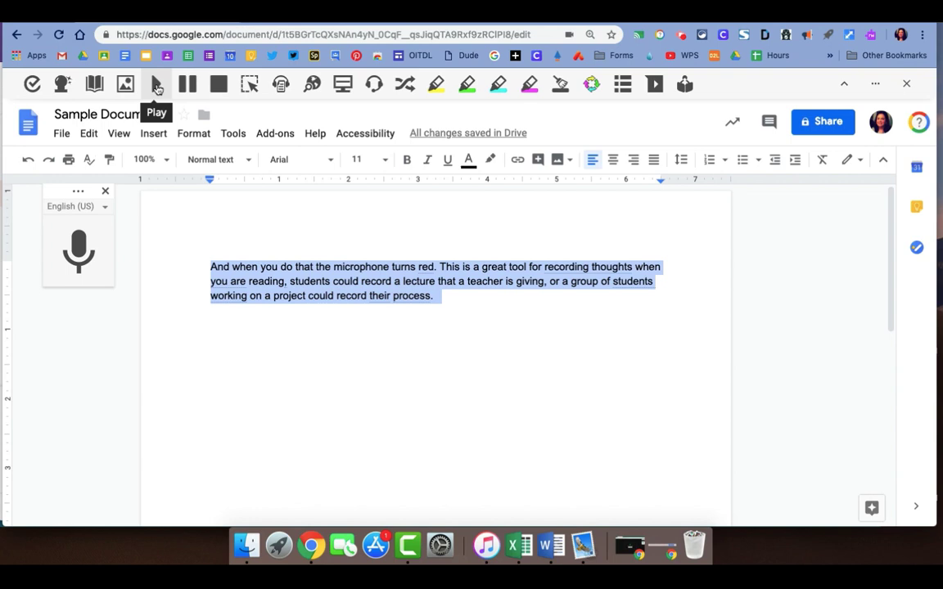
left_click(157, 86)
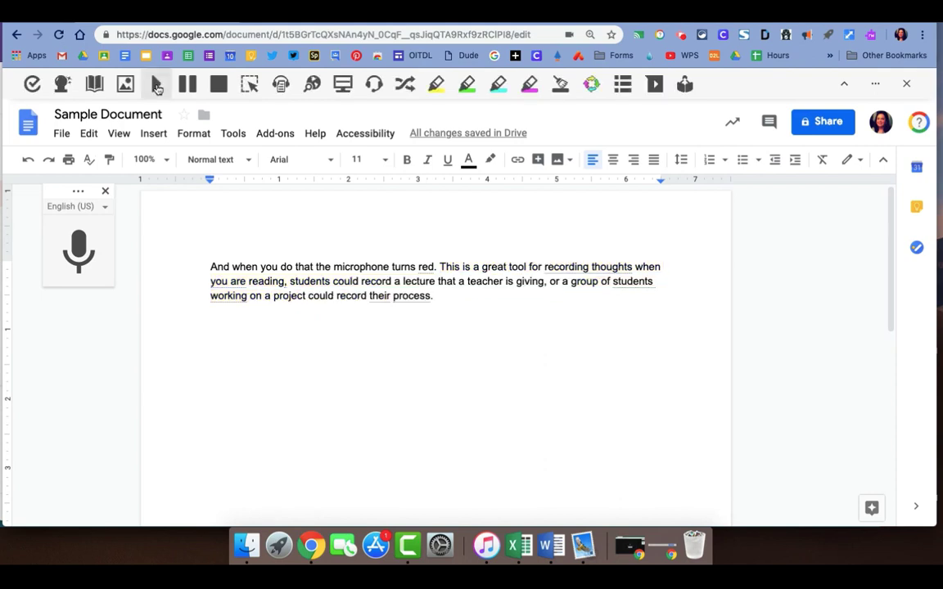
Step: Set the Read&Write speech speed to 27 and choose Monica as the voice
left_click(874, 83)
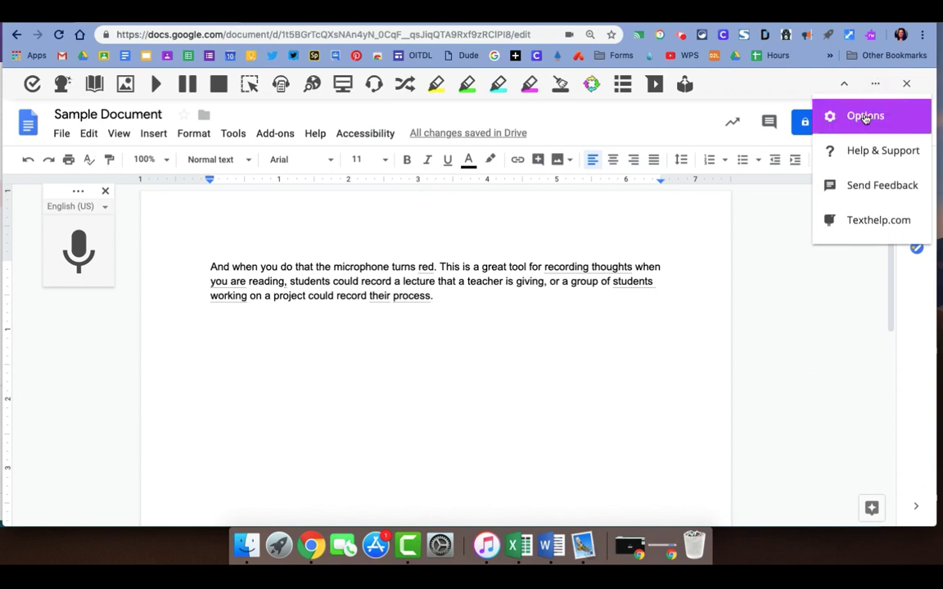
left_click(864, 117)
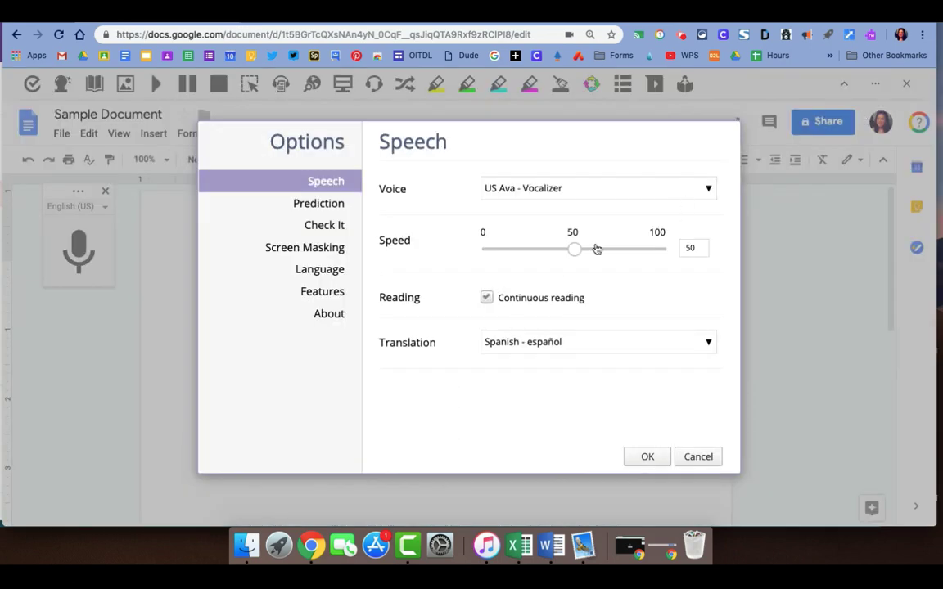
left_click_drag(574, 253, 536, 260)
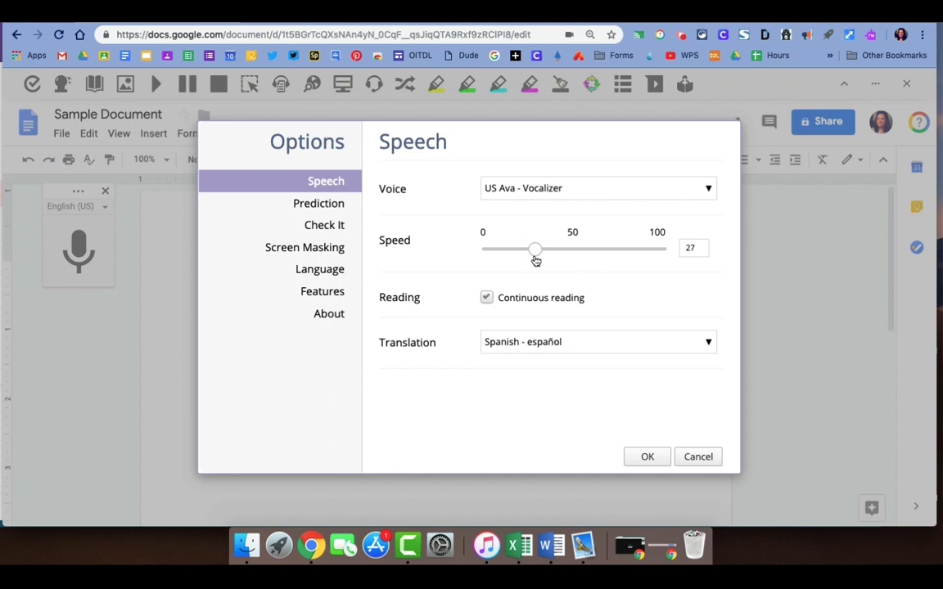
left_click(707, 189)
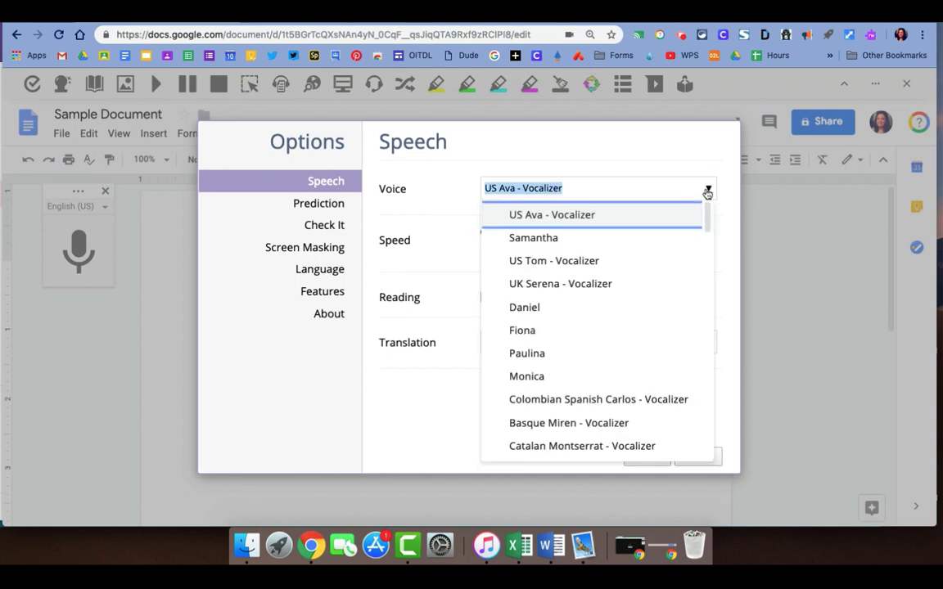
left_click(598, 375)
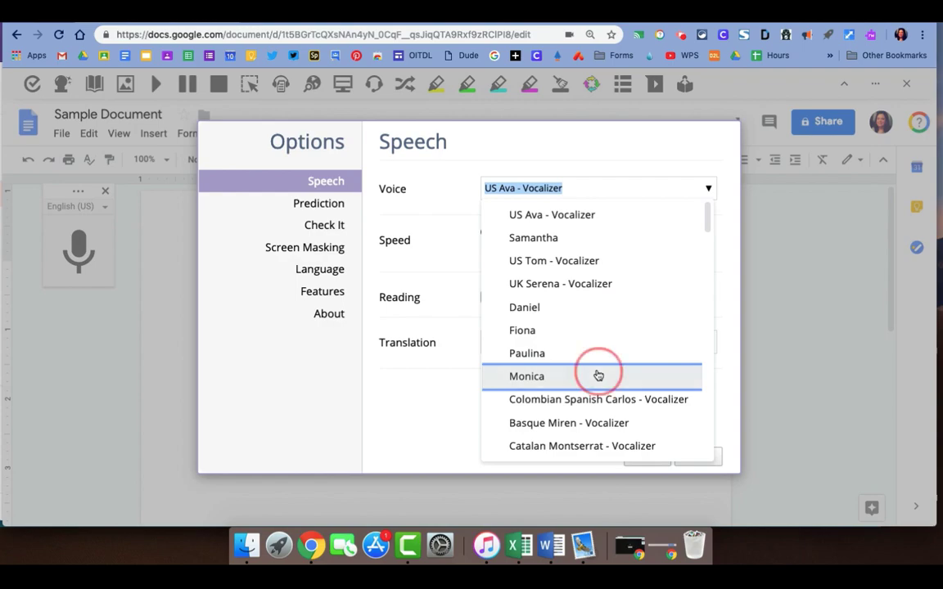